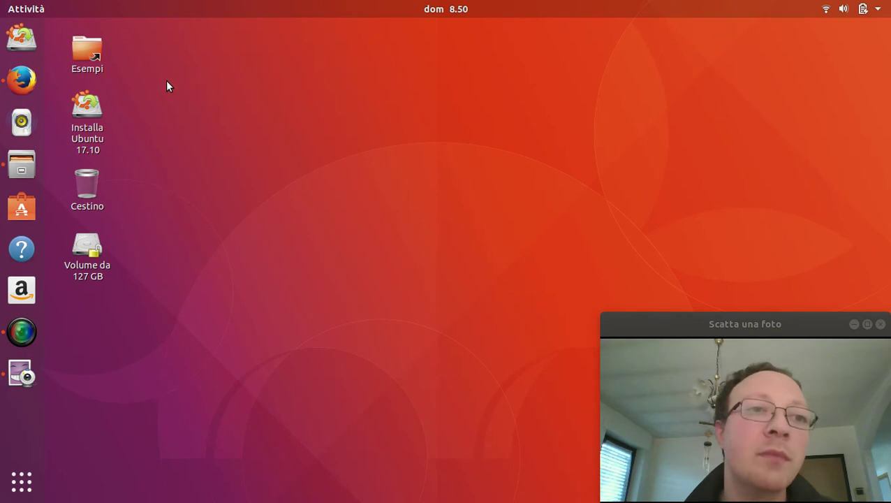
Switch to Firefox and read the Ubuntu 17.10 release notes from the introduction through the section on upgrading from Ubuntu 17.04.
left_click(22, 80)
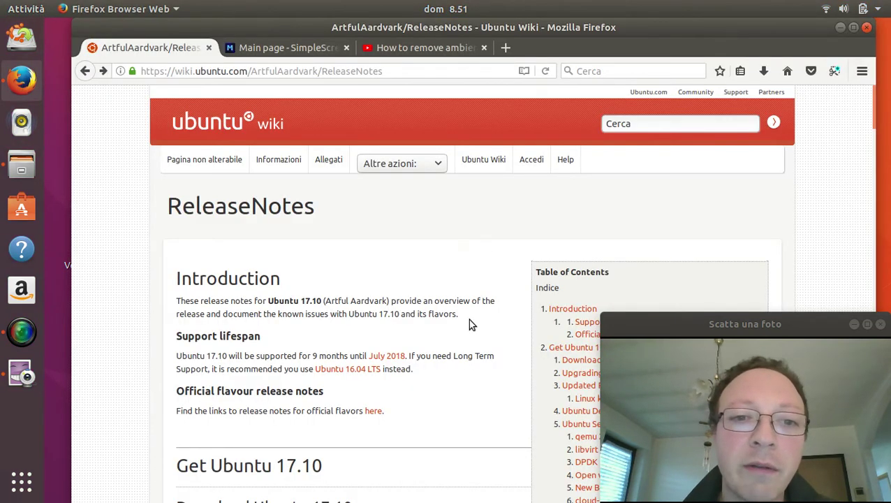
scroll(468, 319, "down", 1)
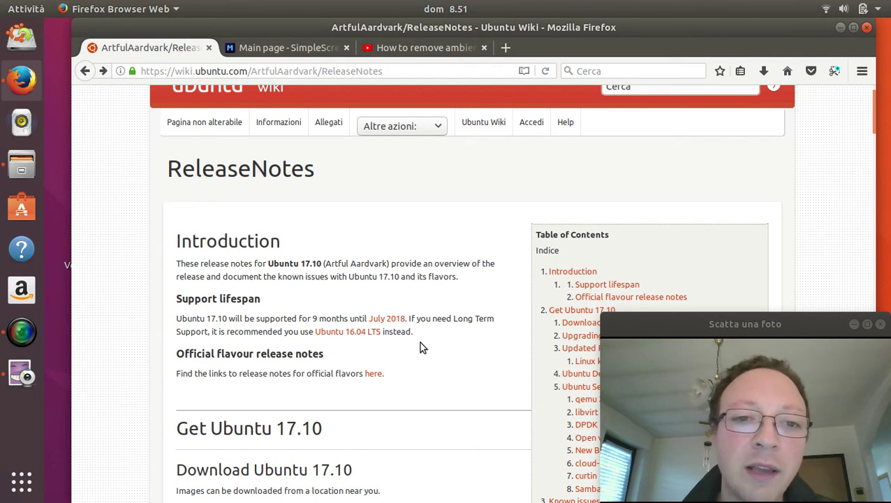
scroll(421, 348, "down", 3)
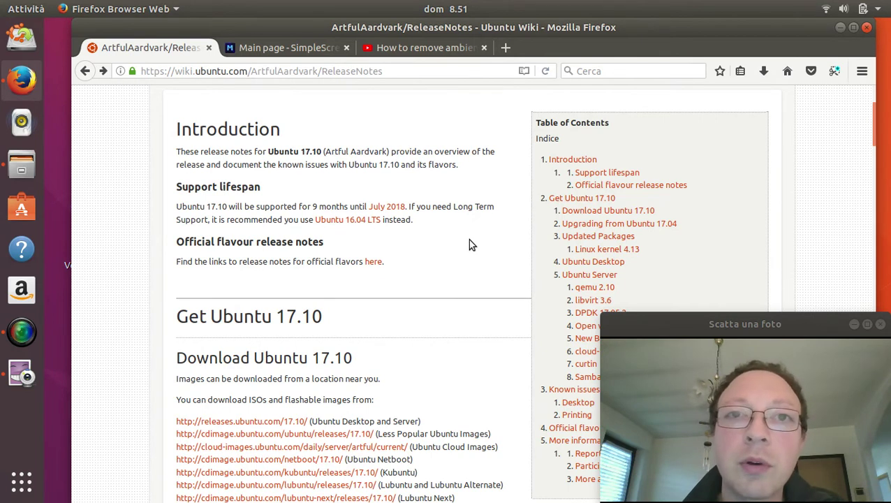
scroll(469, 244, "down", 2)
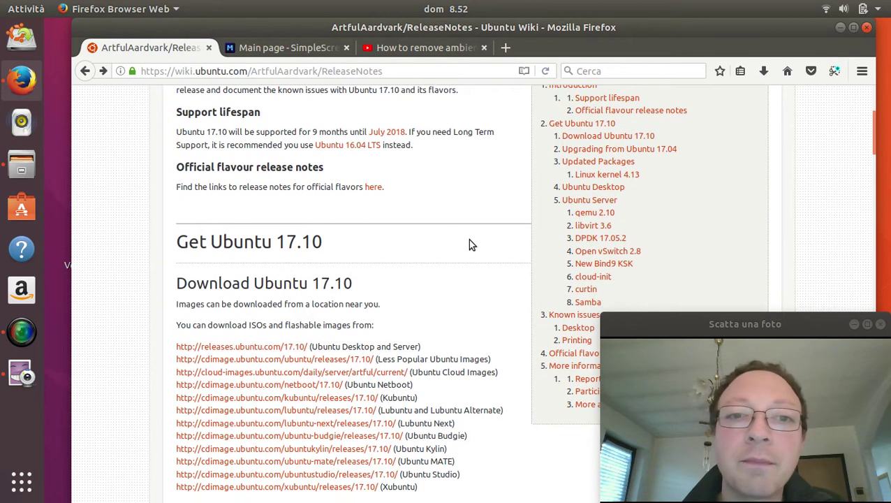
scroll(470, 245, "down", 2)
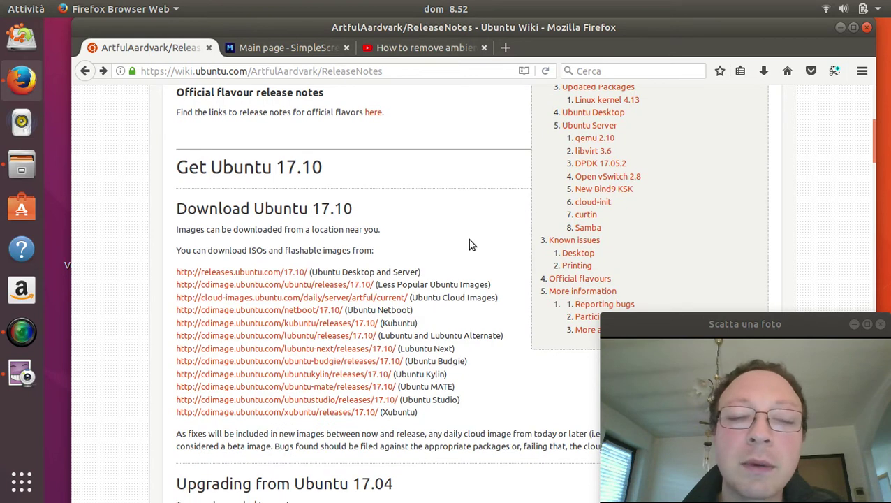
scroll(470, 244, "down", 2)
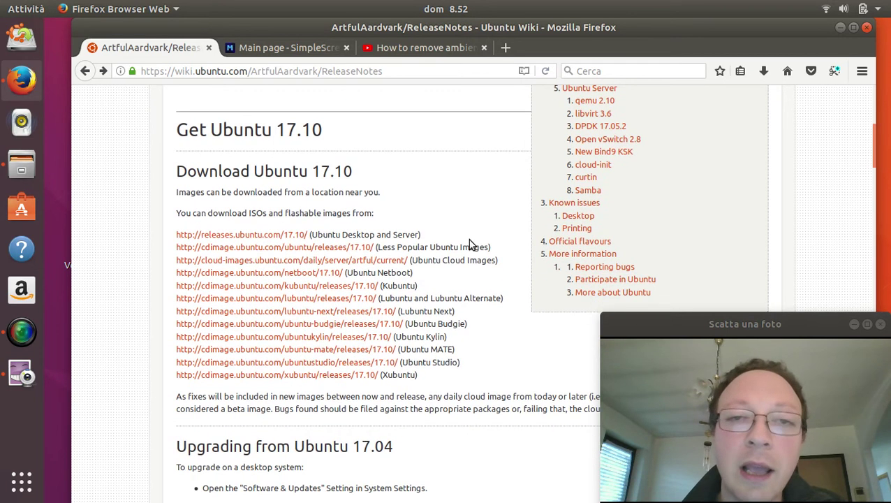
scroll(469, 245, "down", 5)
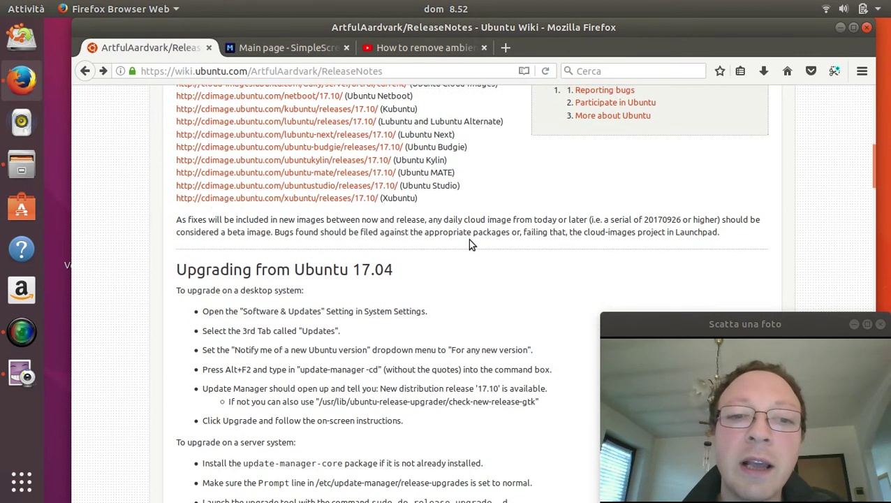
scroll(470, 239, "down", 2)
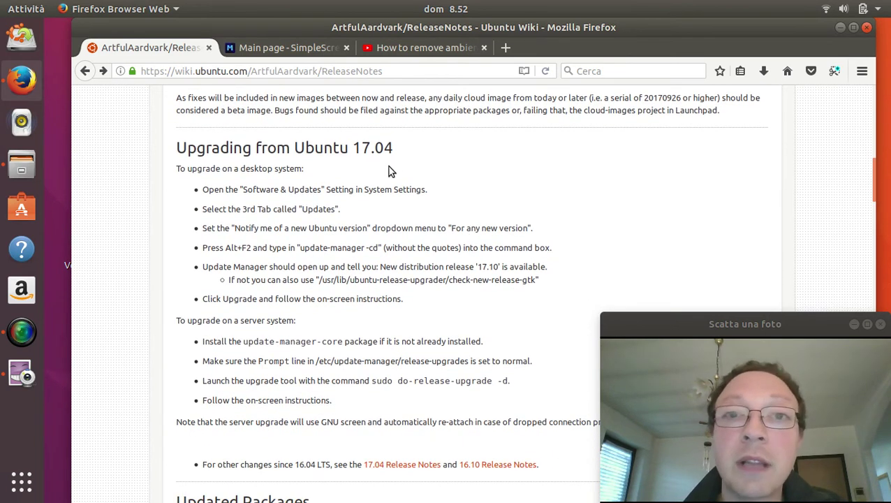
Show the overview of open windows, return to the release notes and examine the Updated Packages and Ubuntu Desktop sections.
key("super")
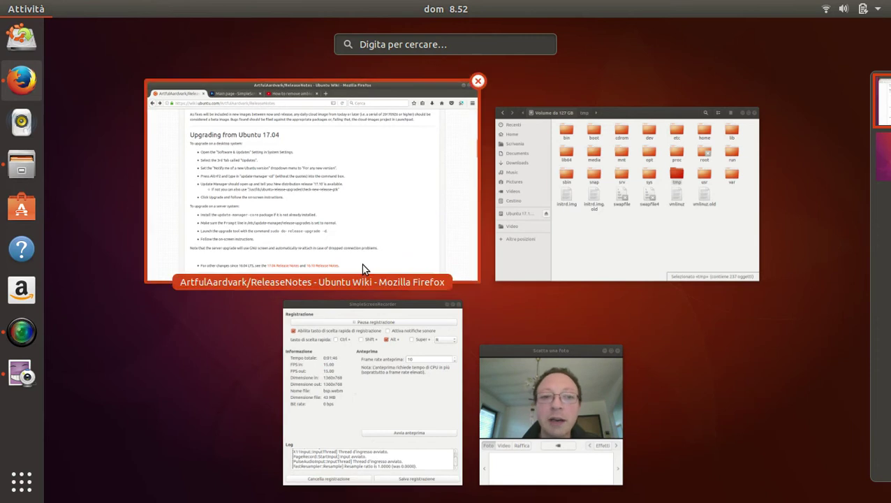
left_click(374, 201)
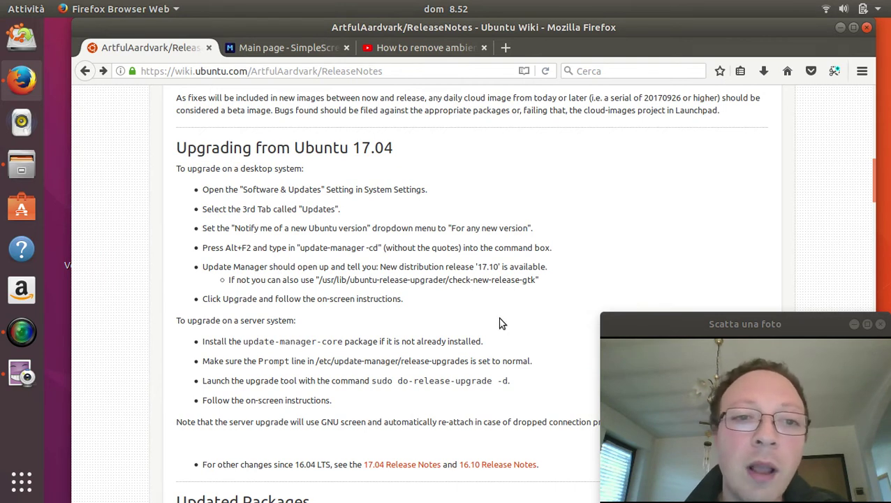
scroll(498, 332, "down", 4)
scroll(497, 330, "down", 5)
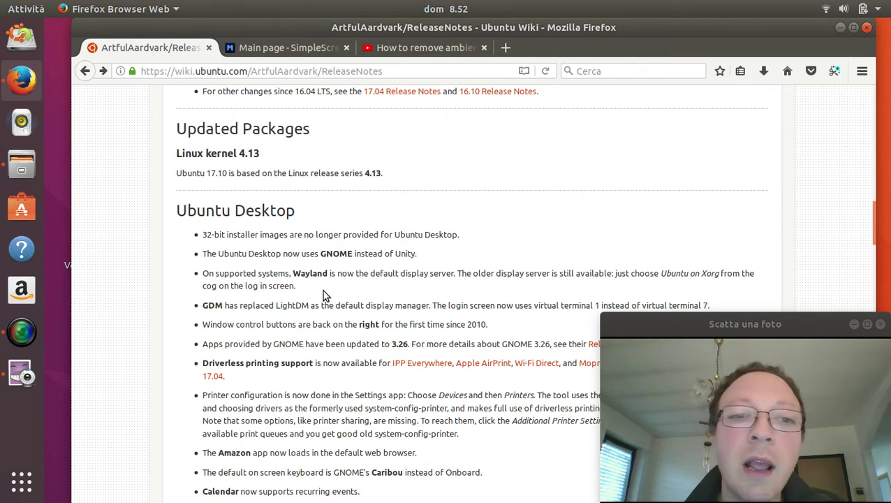
scroll(323, 290, "down", 1)
scroll(324, 292, "down", 1)
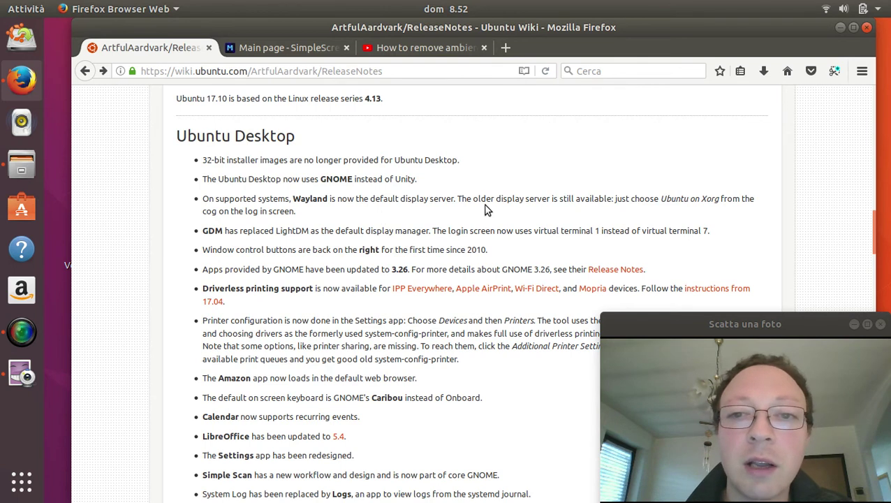
double_click(709, 199)
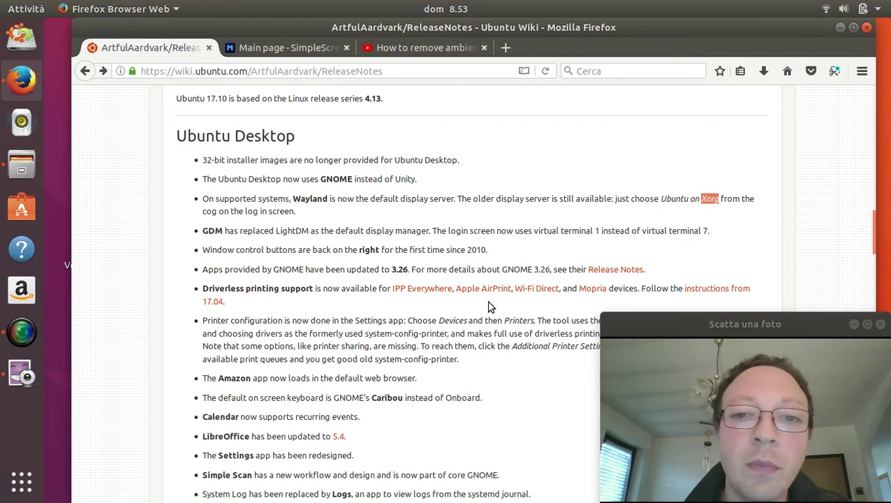
scroll(489, 306, "down", 2)
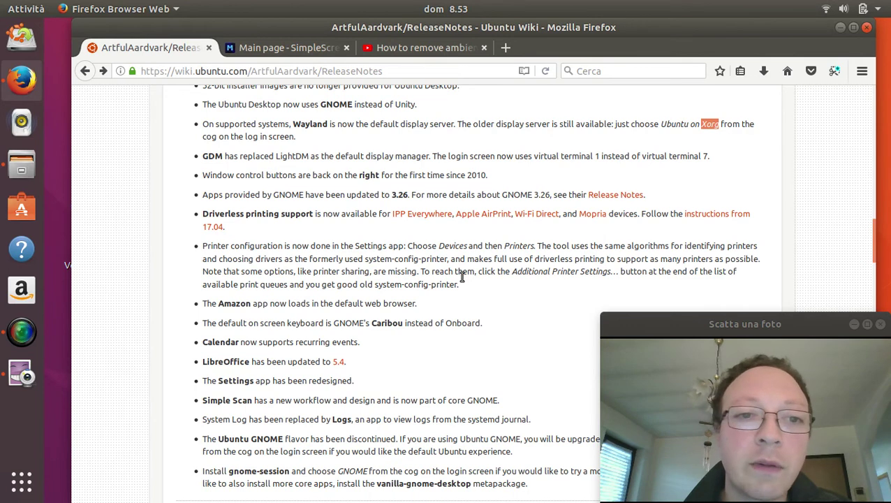
scroll(462, 277, "down", 3)
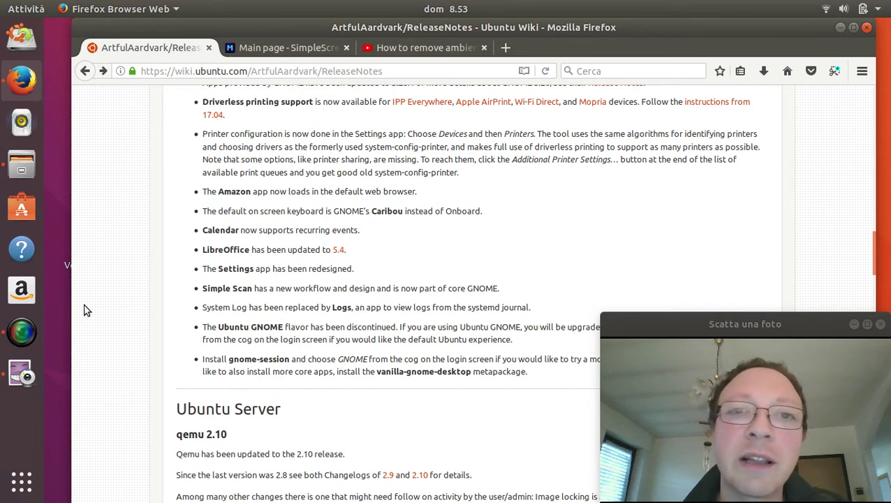
Launch the Amazon app to check how it loads in the browser, and close its tab.
left_click(21, 290)
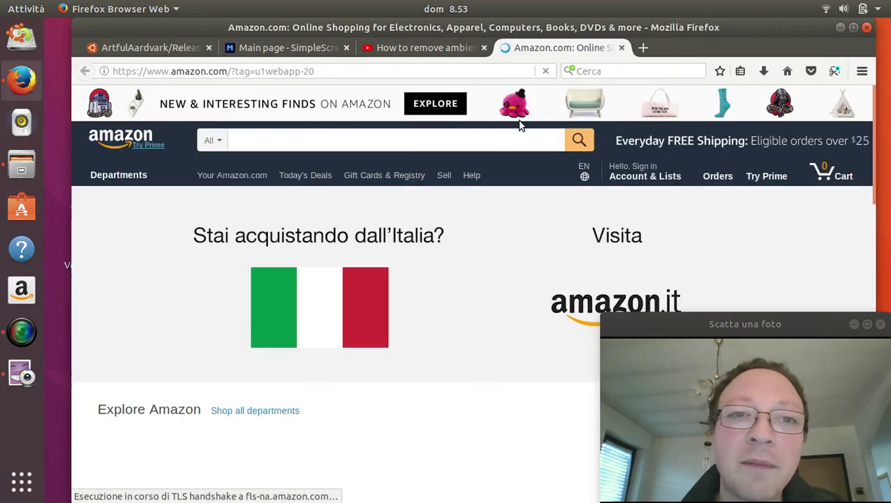
left_click(622, 47)
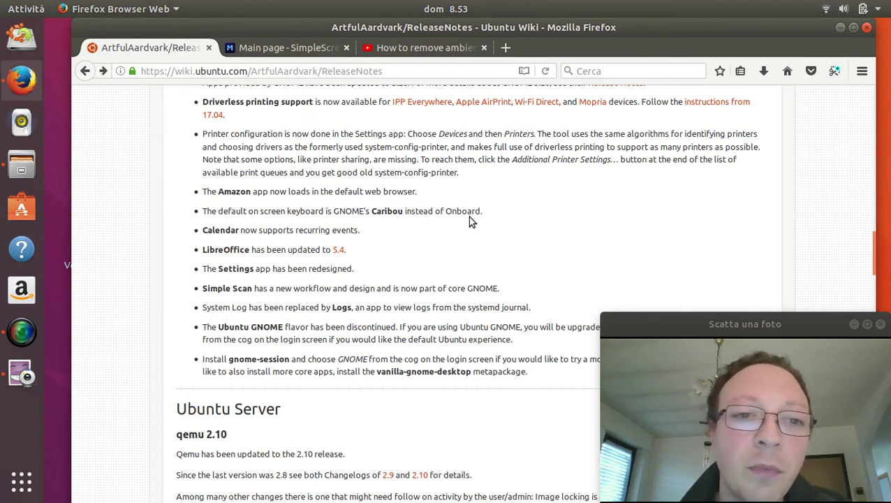
Skim the rest of the release notes, from the remaining Ubuntu Desktop items through Ubuntu Server and Known issues to More information.
scroll(469, 218, "down", 2)
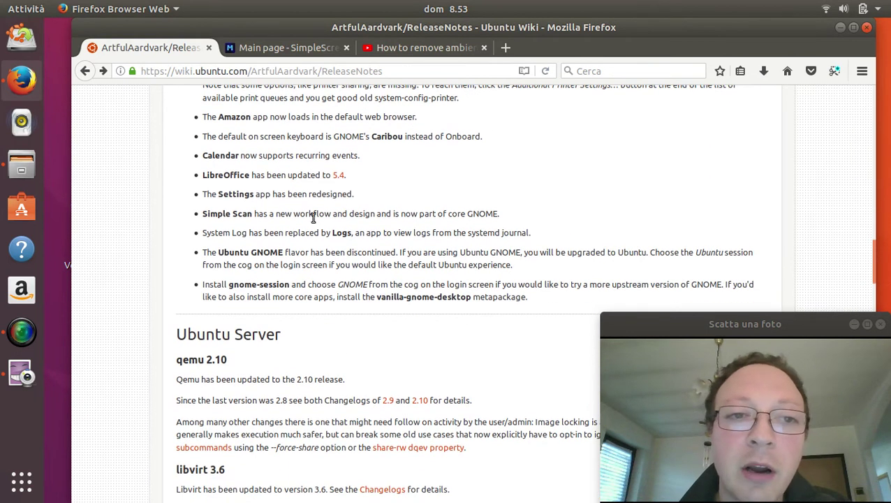
scroll(385, 268, "down", 4)
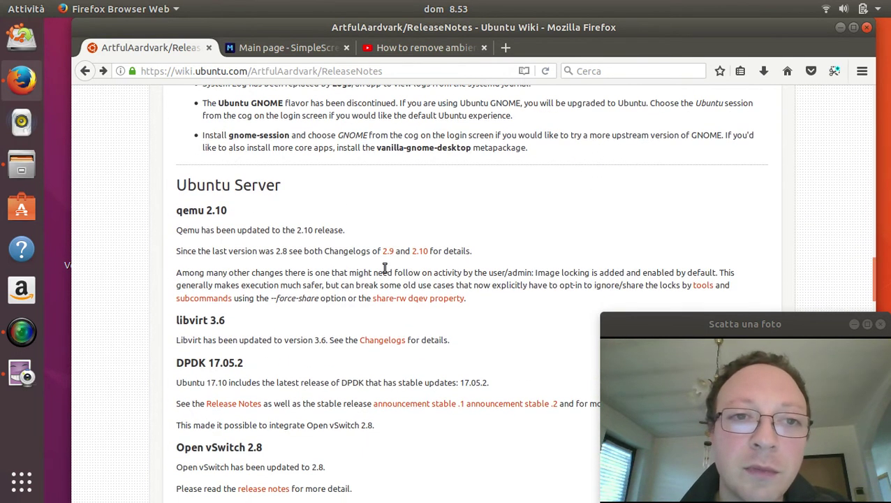
scroll(385, 269, "down", 7)
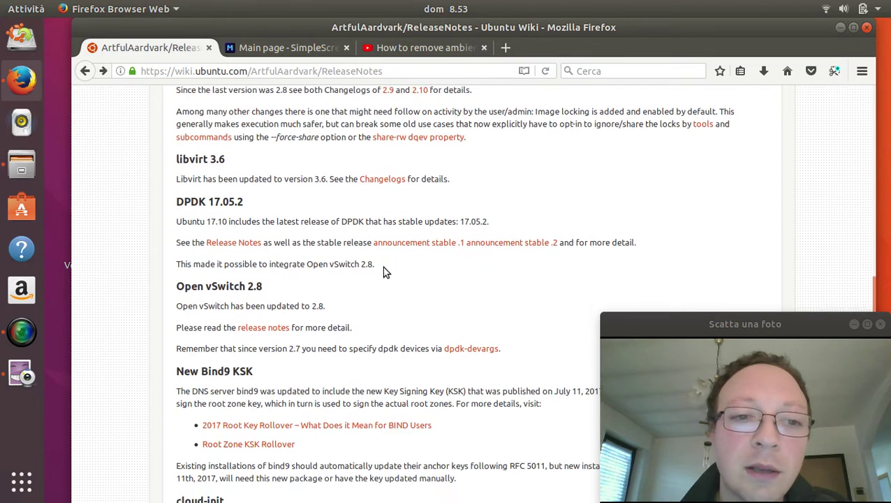
scroll(383, 271, "down", 17)
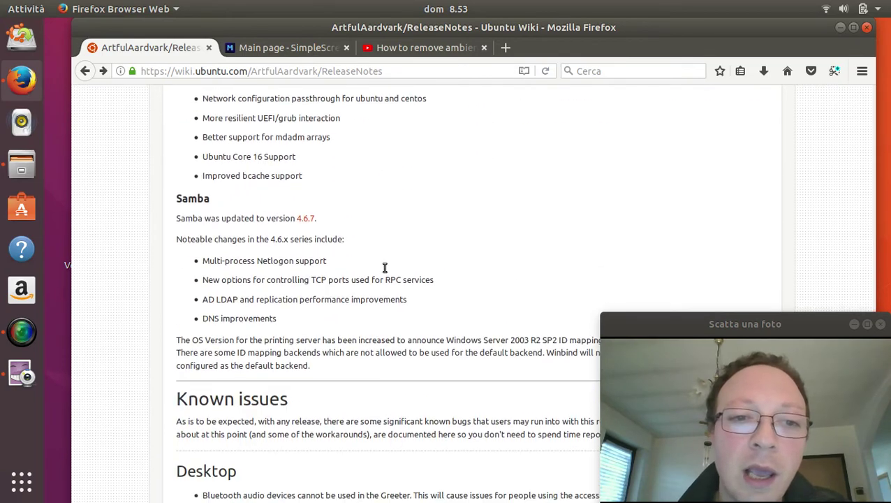
scroll(383, 271, "down", 20)
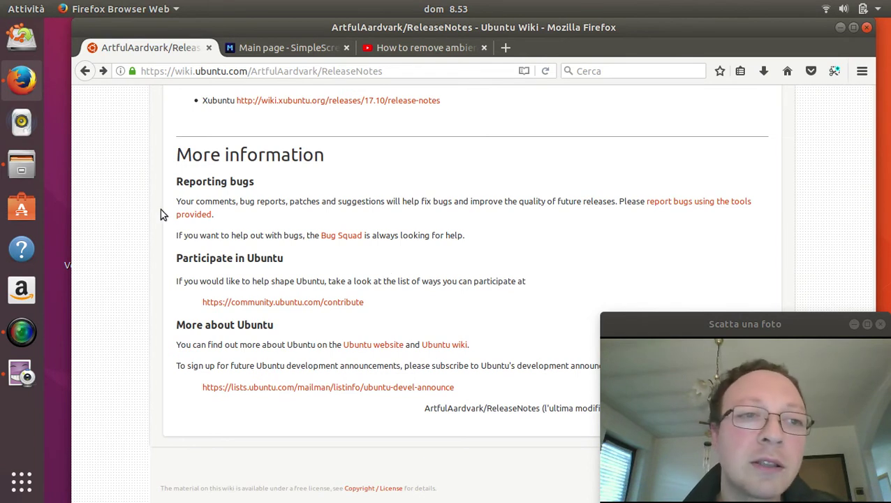
Switch to the file manager window and reposition it further left on the desktop.
left_click(17, 175)
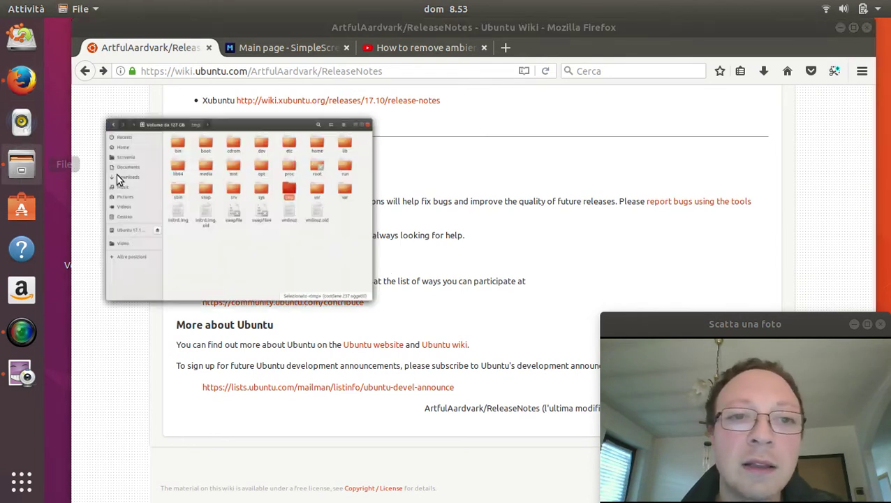
left_click_drag(549, 73, 425, 73)
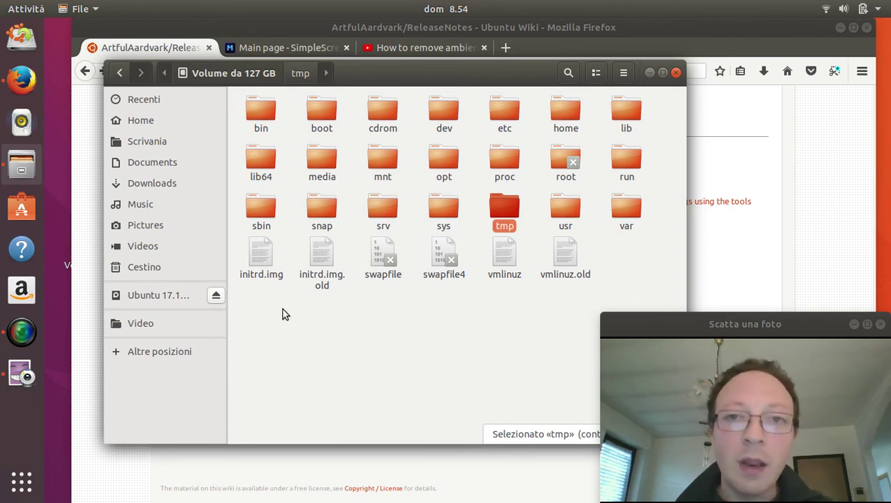
Search the system for "info", open the About page in Settings and reposition its window to show the system details.
key("super")
type("info")
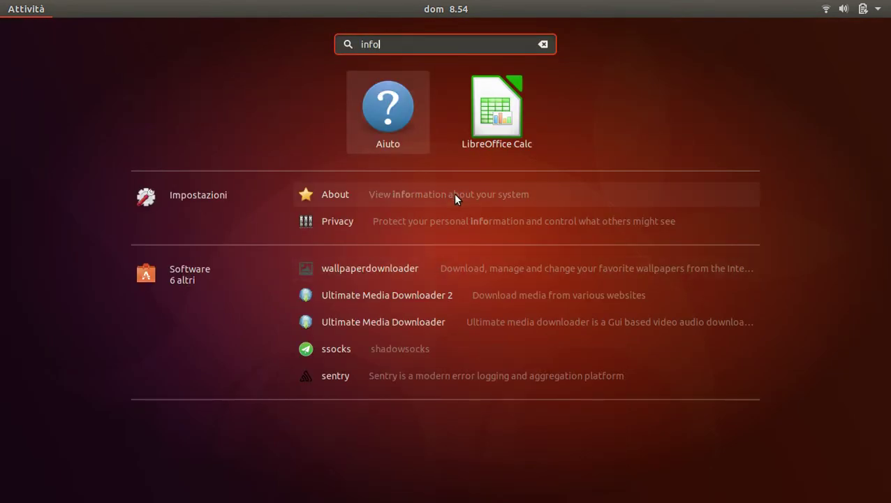
left_click(454, 195)
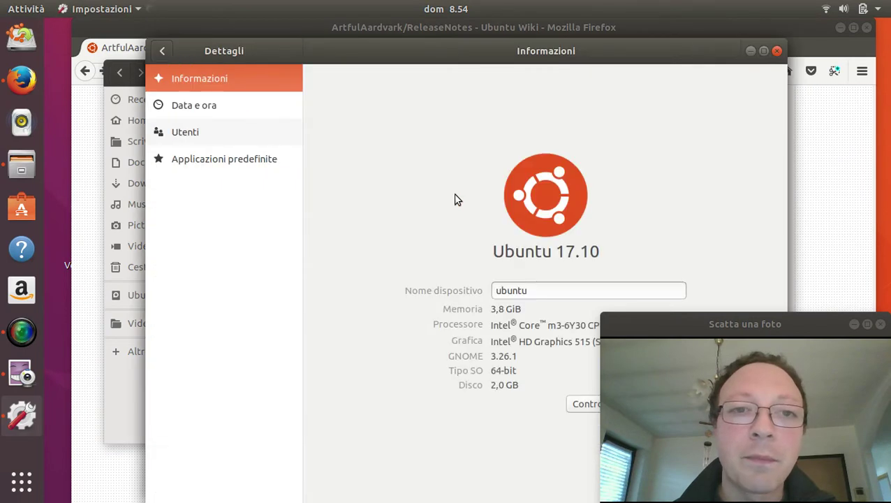
left_click_drag(452, 62, 365, 23)
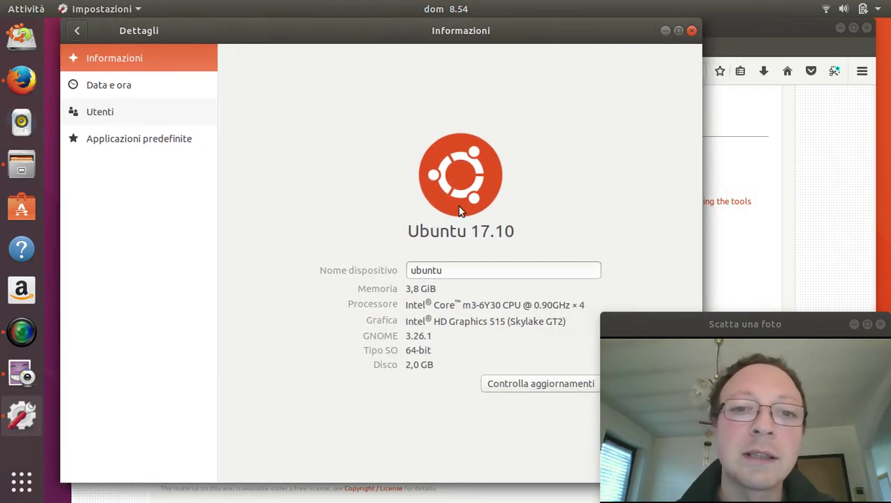
Look through the redesigned Settings, examining the Wi-Fi, Bluetooth, Dock and Notifiche pages and the dock's icon size control.
left_click(74, 37)
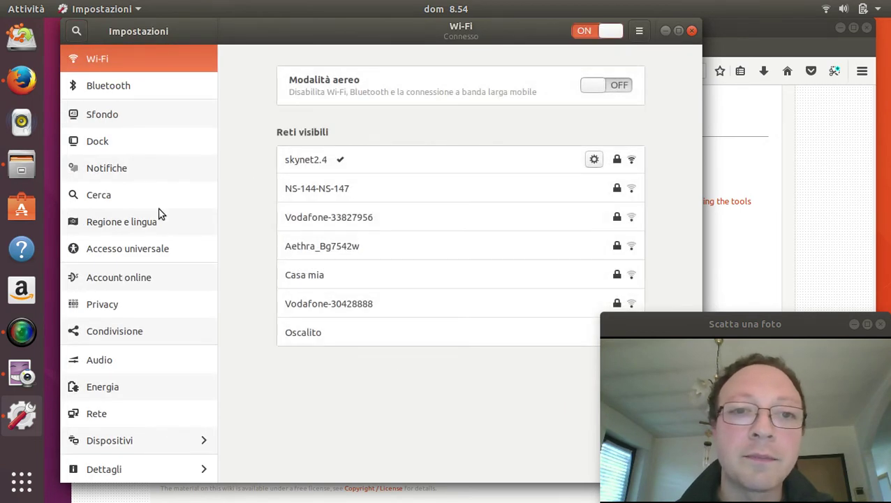
left_click(130, 85)
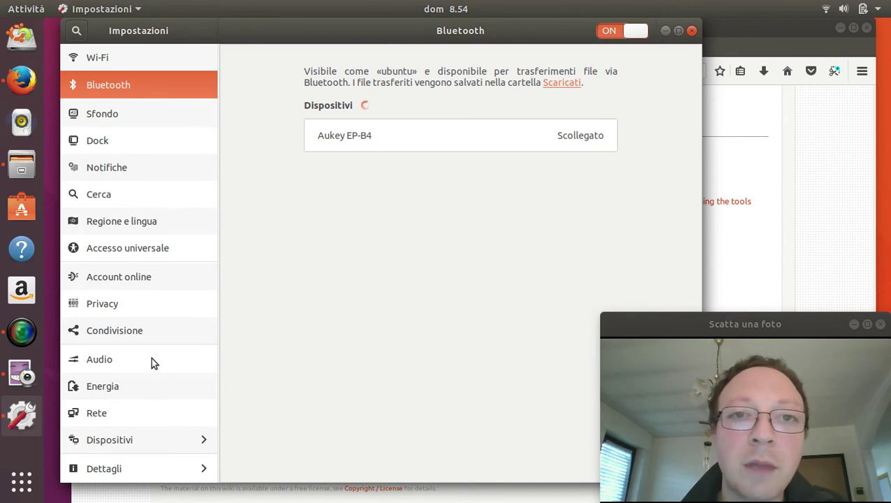
left_click(141, 143)
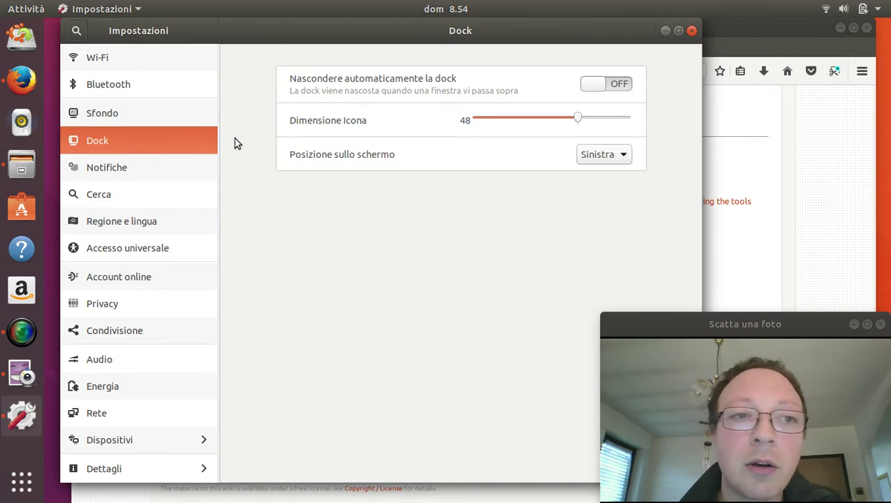
mouse_move(577, 117)
left_mouse_down()
mouse_move(543, 117)
mouse_move(612, 118)
mouse_move(561, 123)
mouse_move(581, 123)
left_mouse_up()
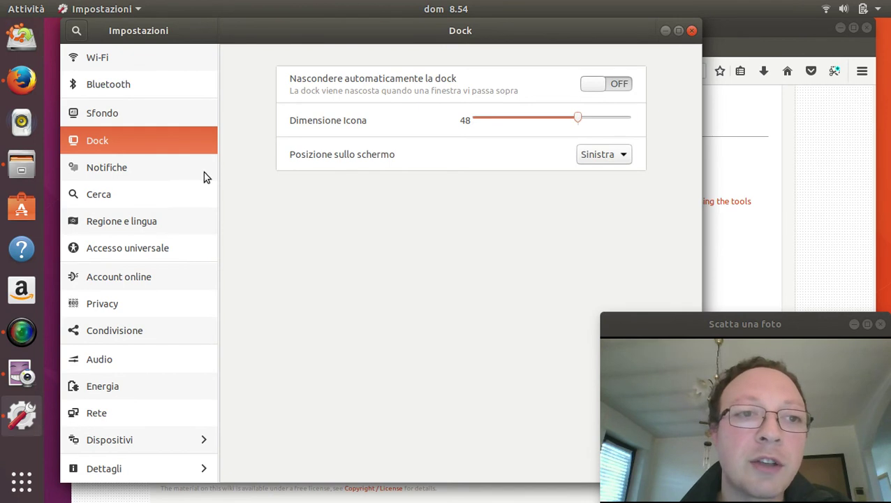
left_click(130, 171)
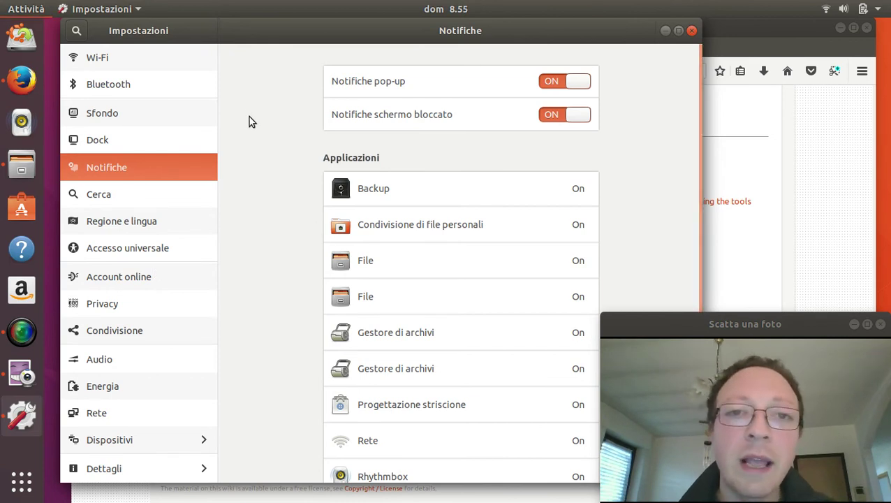
Search the installed applications for the terminal and open a Terminale window.
key("super")
type("ter")
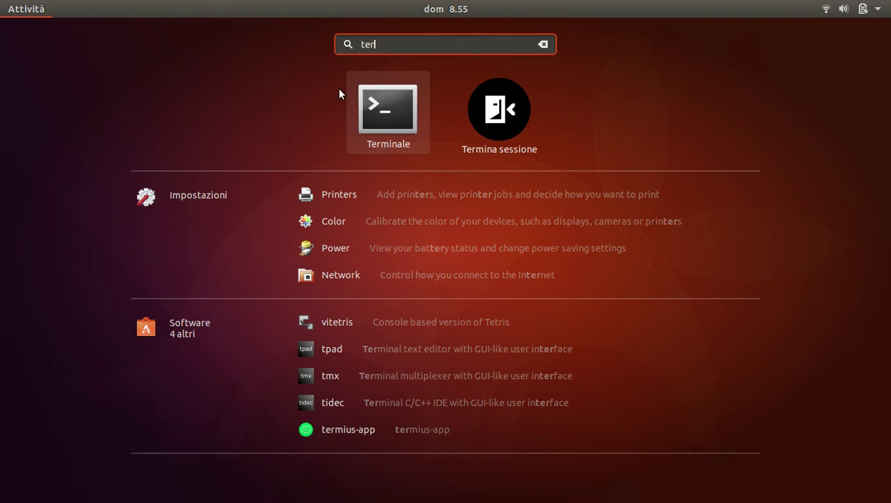
key("BackSpace")
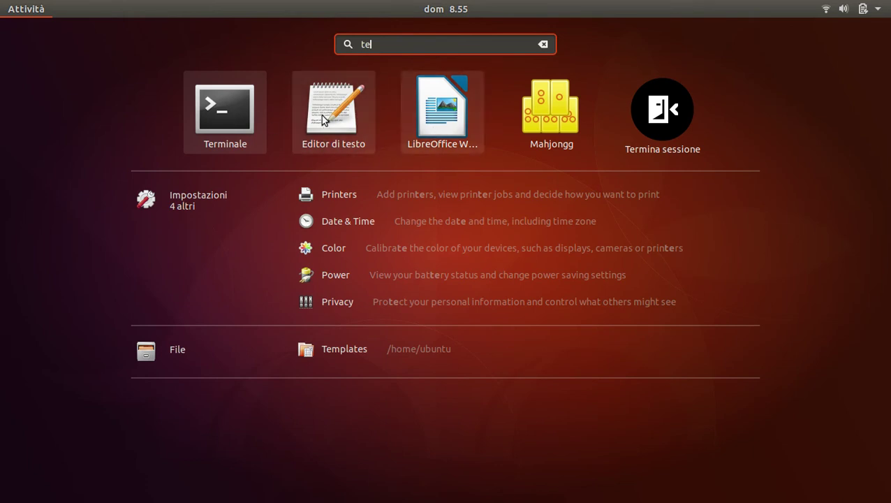
left_click(238, 110)
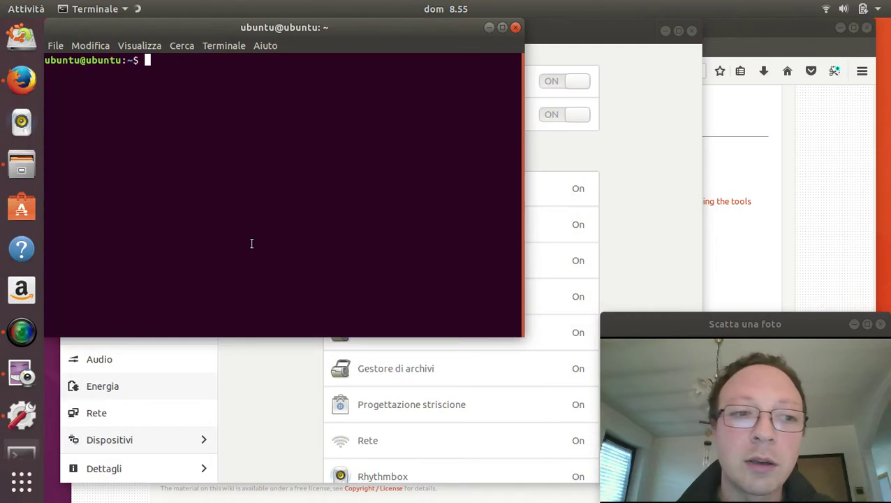
Move the terminal window away from the dock and open a second terminal window.
left_click_drag(297, 33, 369, 51)
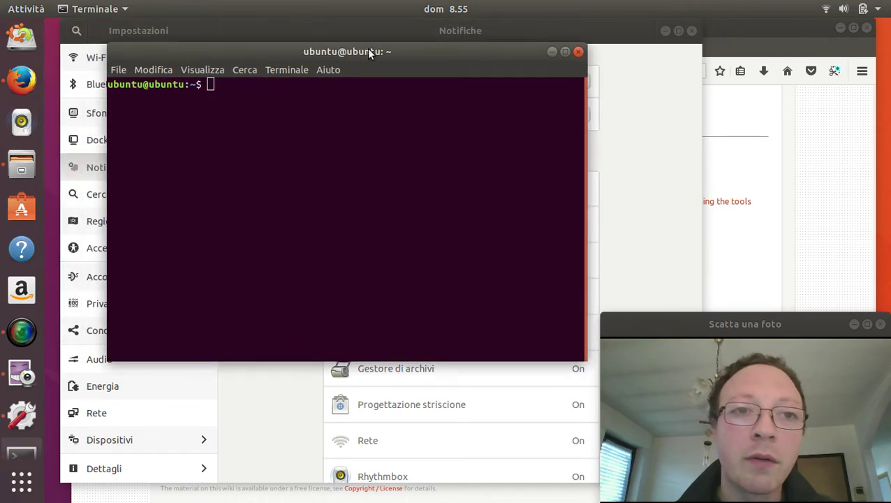
key("super")
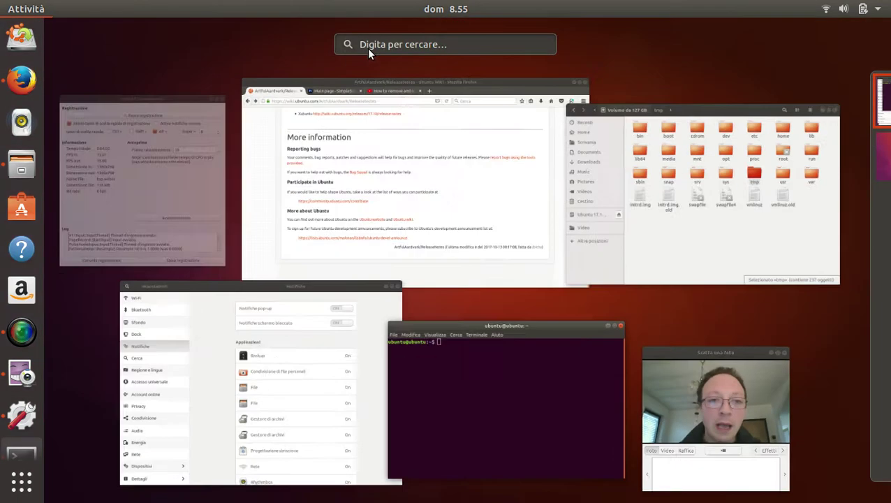
left_click(481, 405)
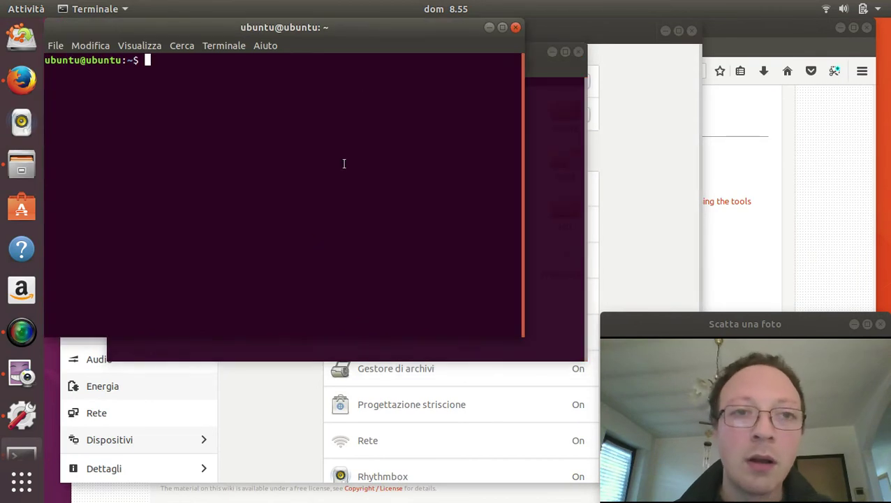
key("ctrl+alt+t")
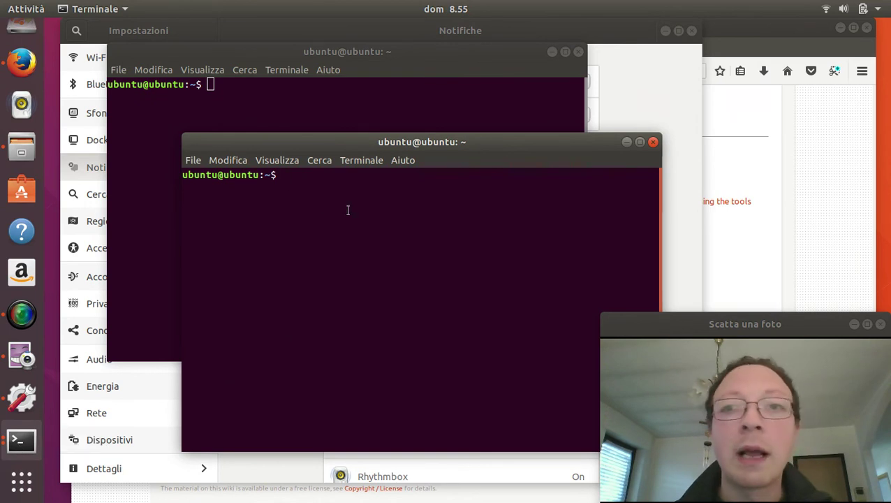
Bring Settings to the front and switch between the two terminal windows through the dock's window previews and the activities overview.
left_click(617, 42)
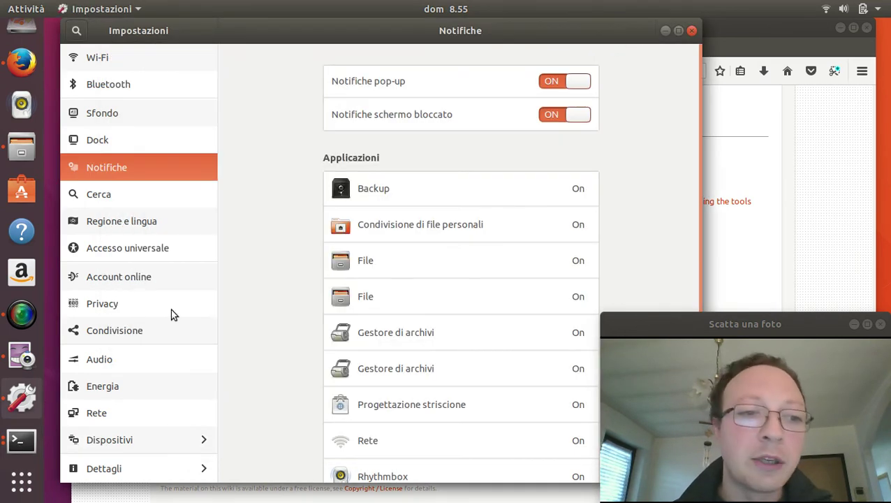
left_click(21, 441)
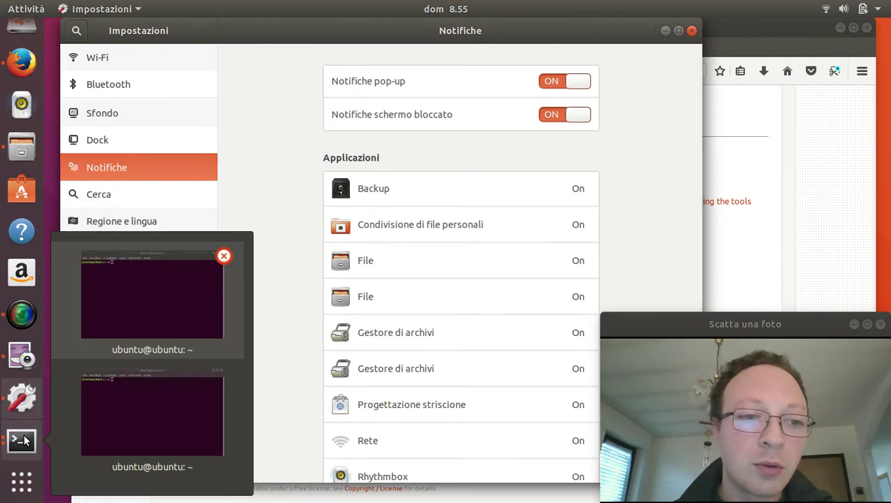
left_click(115, 440)
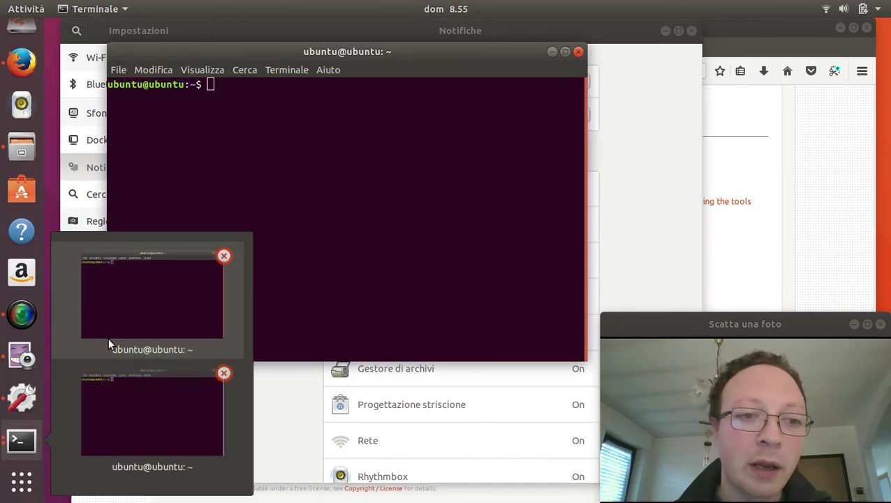
left_click(121, 322)
left_click(22, 439)
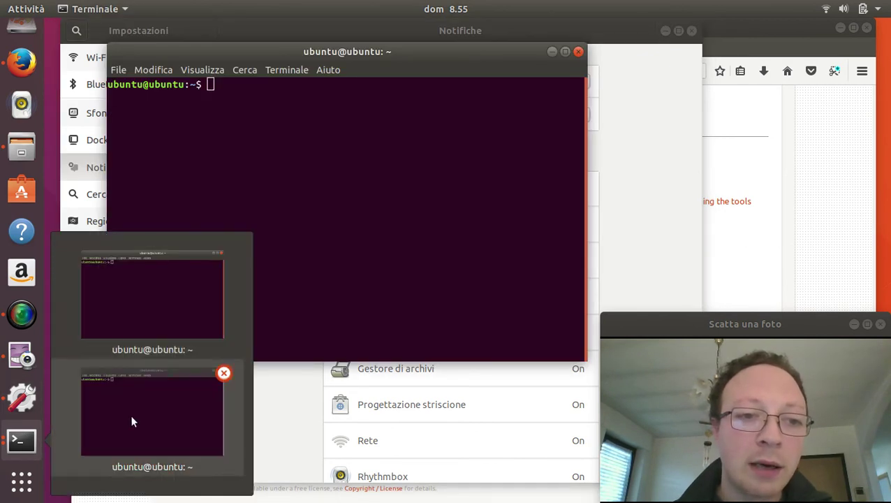
left_click(132, 419)
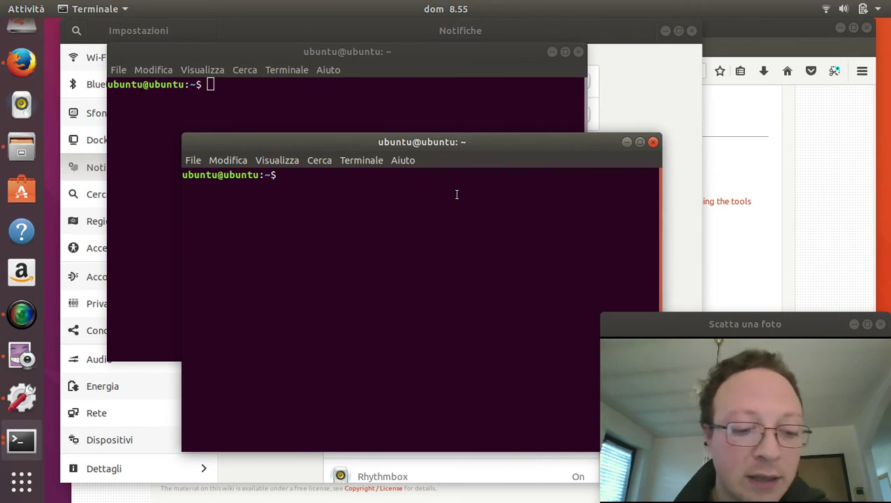
key("super")
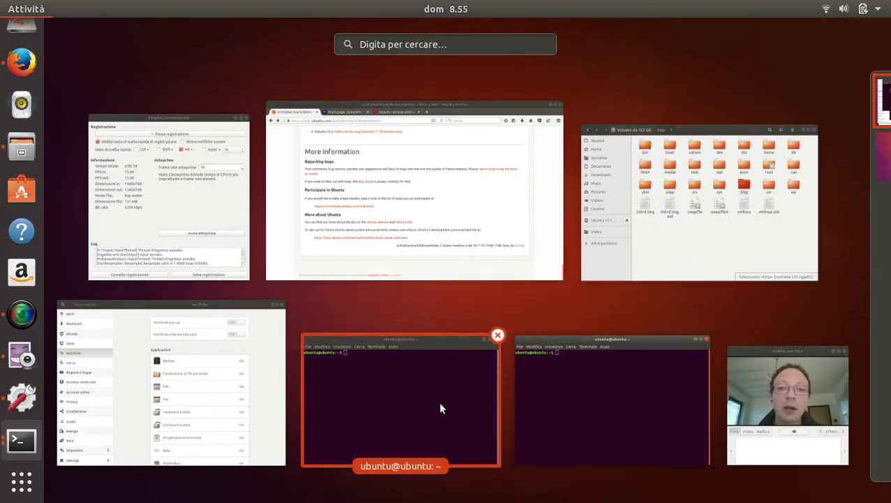
left_click(601, 405)
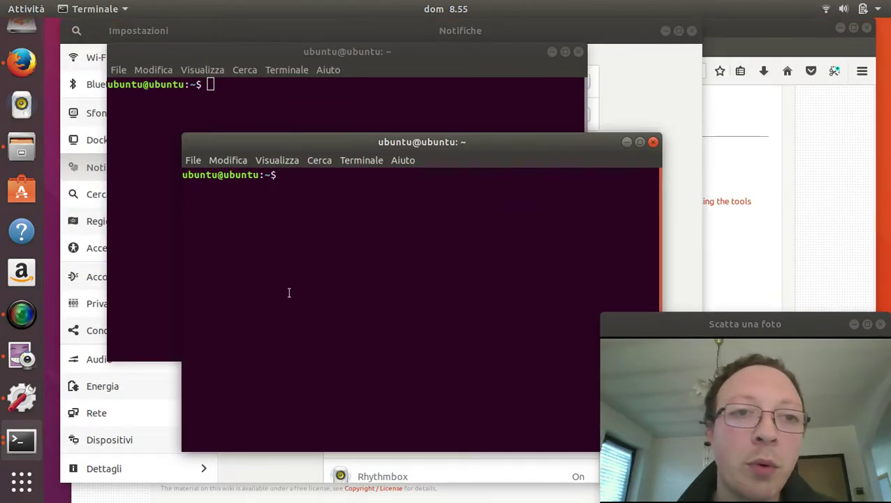
Return to the Settings window and show its Bluetooth page.
left_click(99, 34)
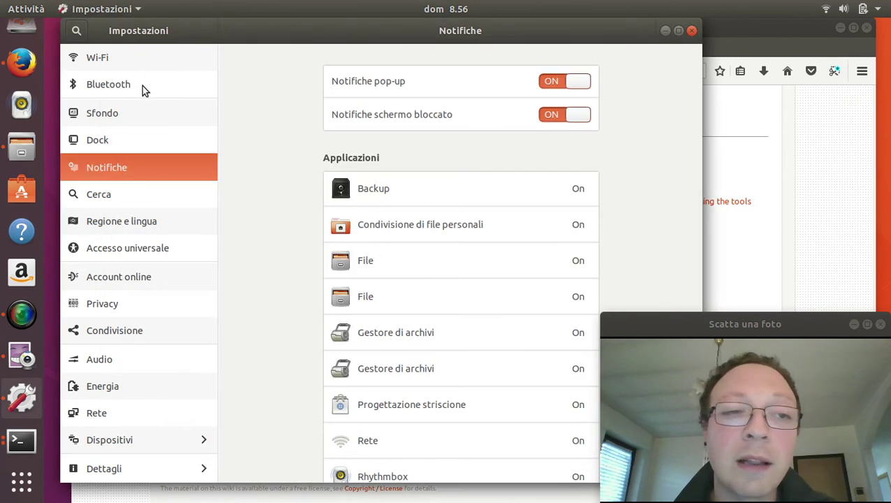
left_click(142, 87)
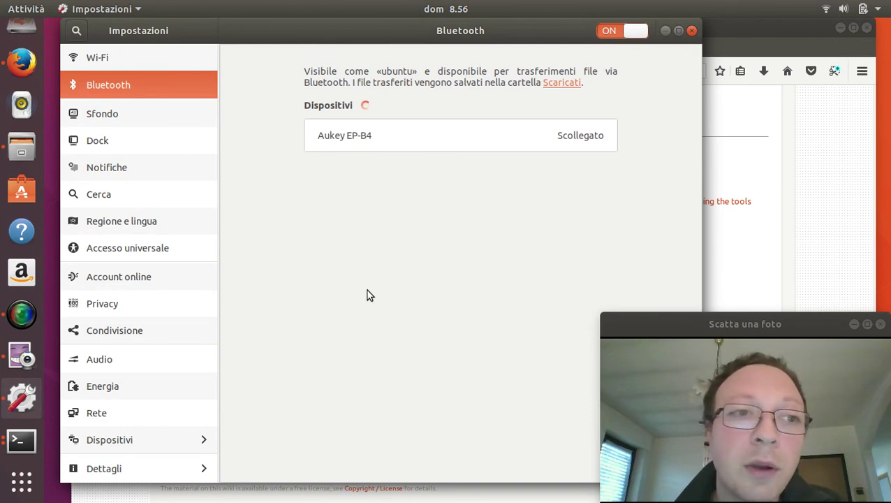
Open the Software store, restore its window to a smaller size, reveal its search field and close it.
left_click(21, 189)
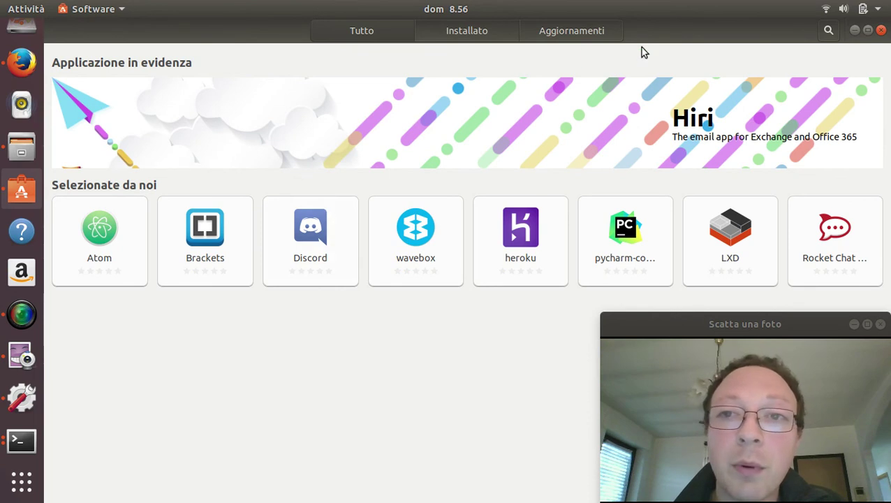
left_click_drag(662, 39, 543, 75)
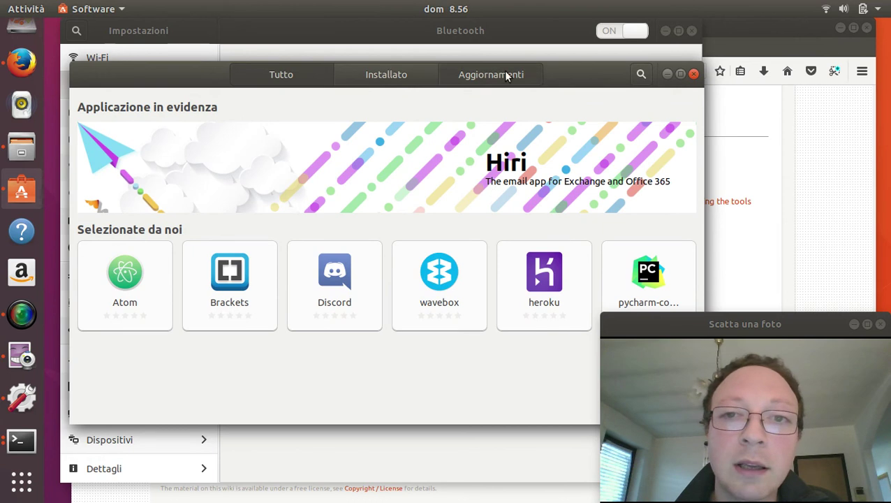
left_click(640, 78)
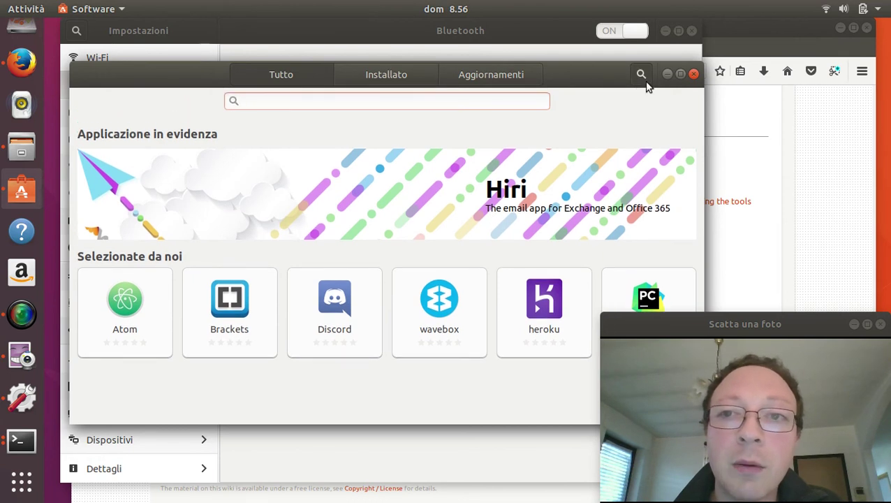
left_click(694, 75)
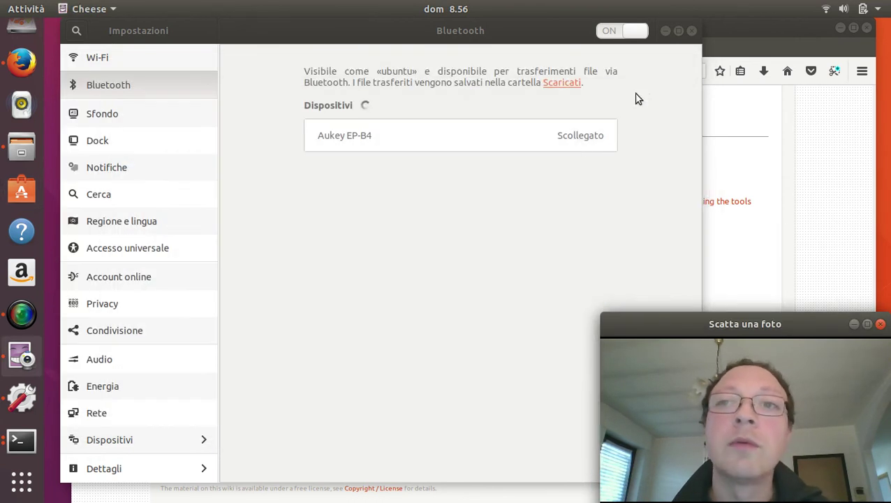
Search the system for "sor", open Software e aggiornamenti and reposition its window over Settings.
key("super")
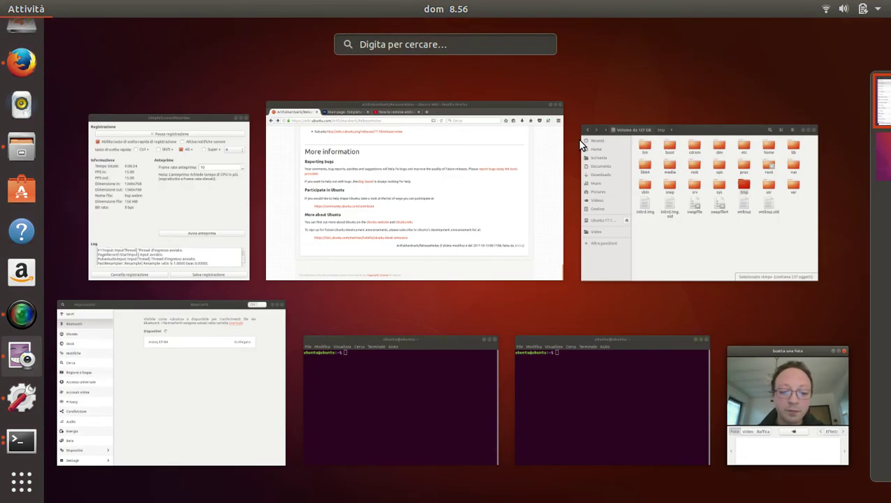
type("sor")
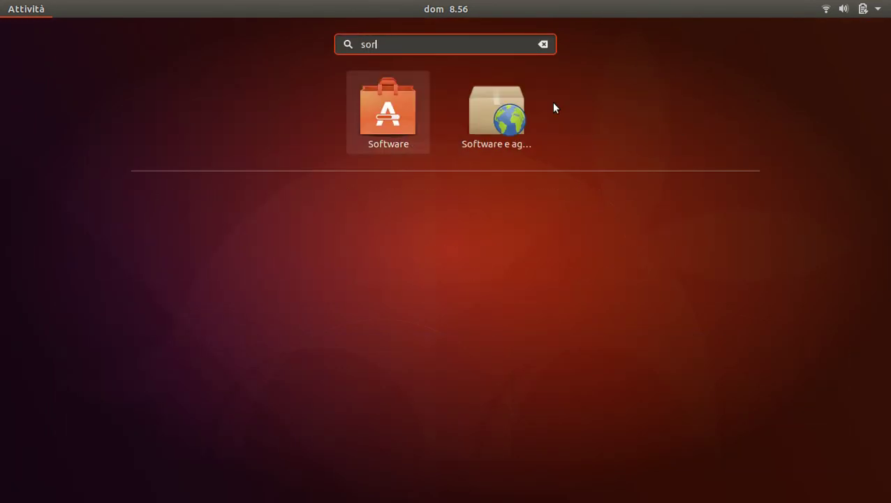
key("super")
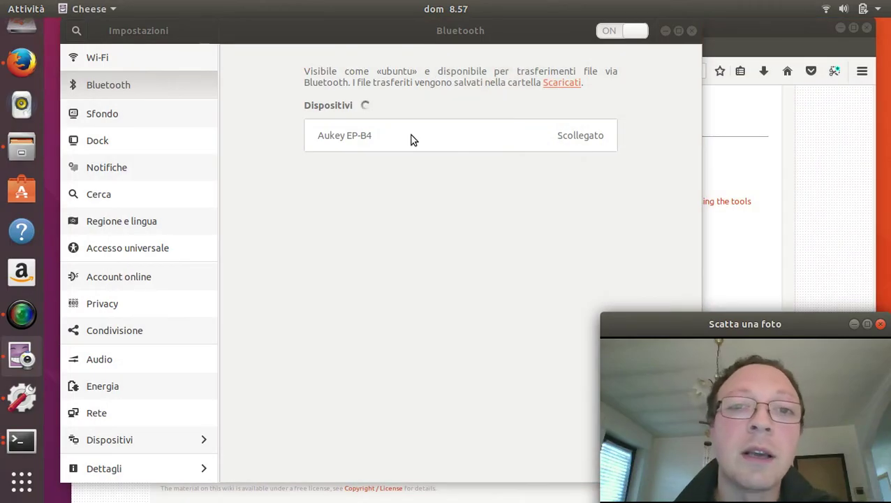
left_click_drag(520, 165, 401, 95)
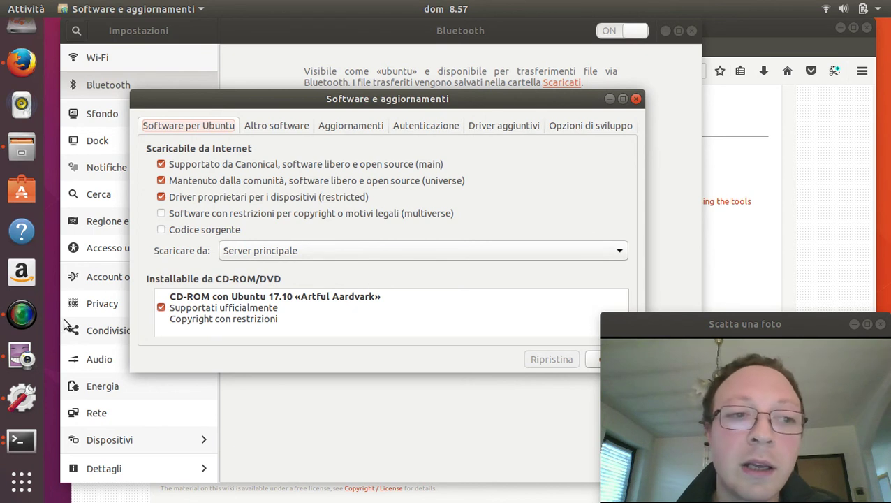
Check the recording status in SimpleScreenRecorder, minimize it and shift the Software e aggiornamenti window further left on the desktop.
left_click(21, 315)
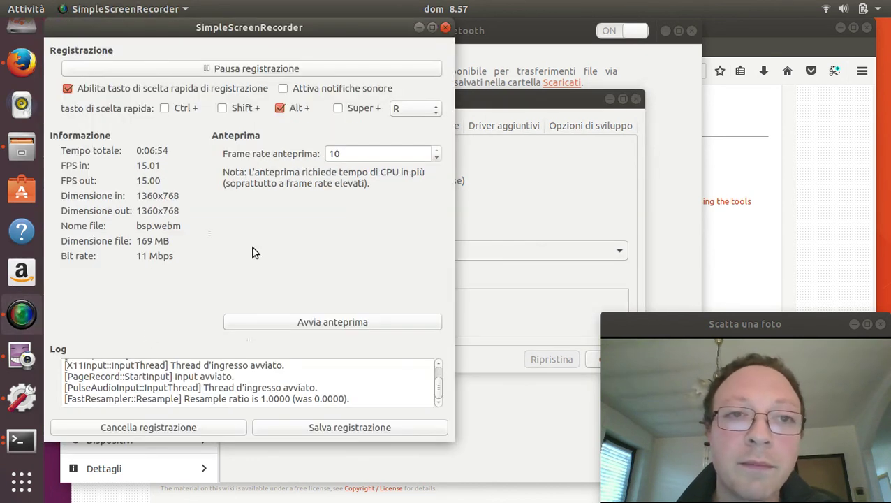
left_click(418, 28)
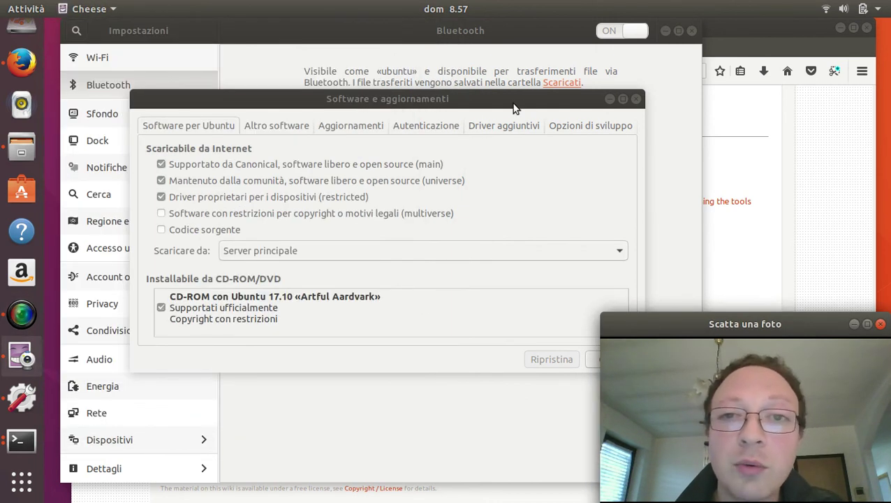
left_click_drag(512, 103, 475, 108)
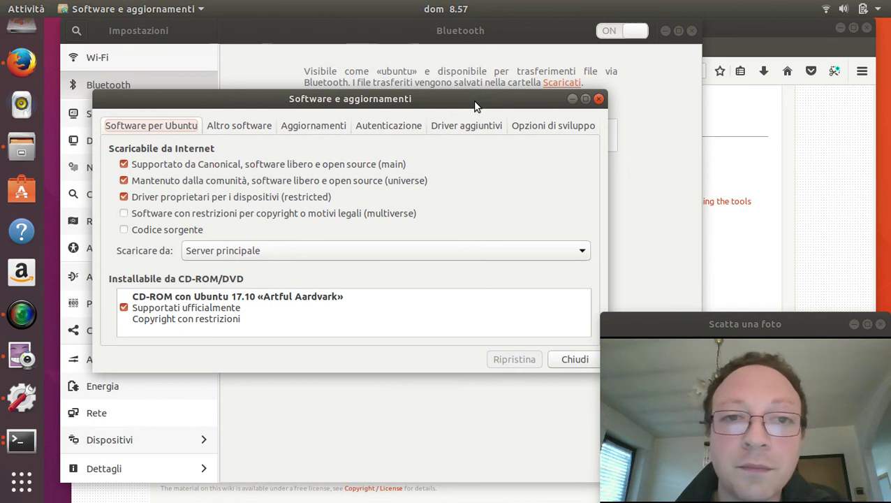
left_click_drag(420, 103, 404, 100)
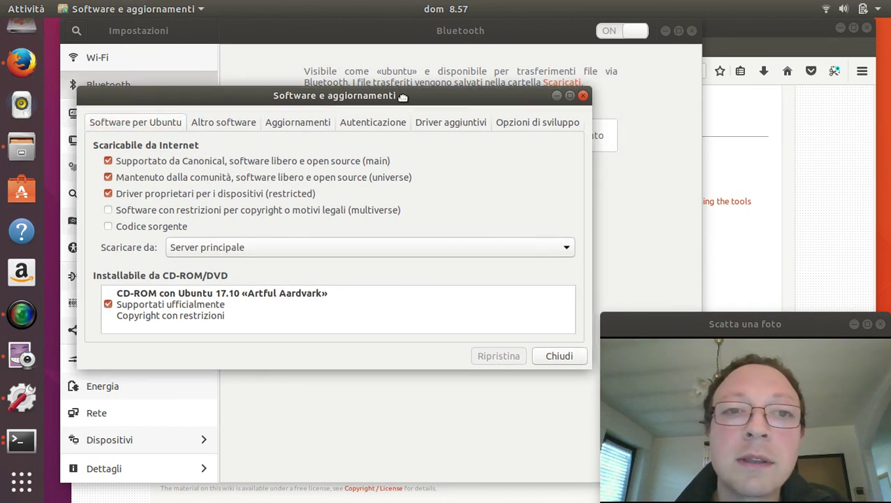